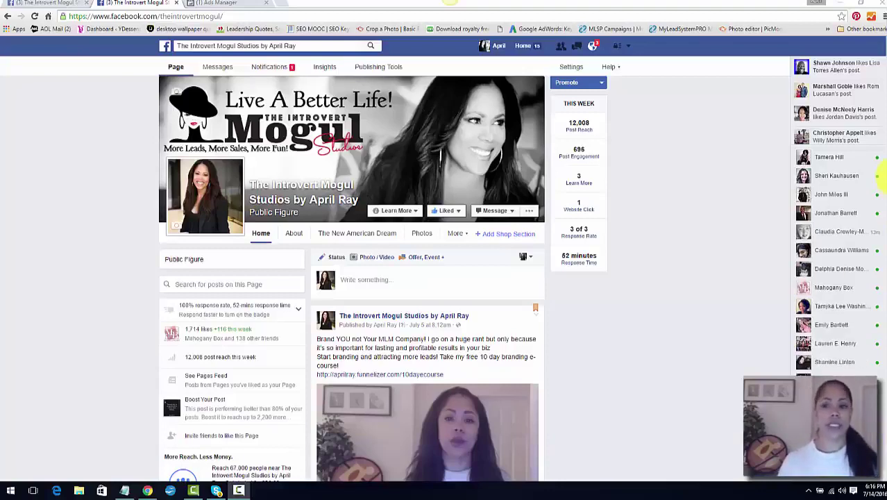
# - Start a new ad from the account menu's Create Ads option
pyautogui.scroll(-3, 881, 104)
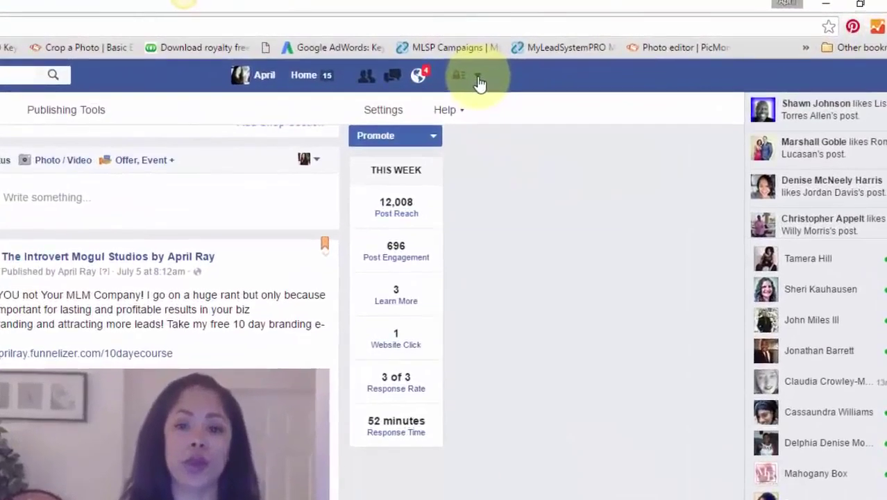
pyautogui.click(477, 78)
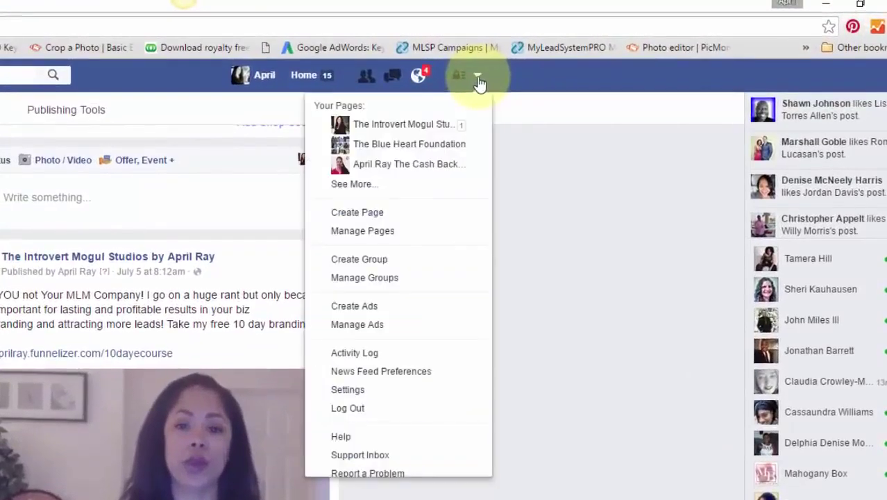
pyautogui.click(368, 306)
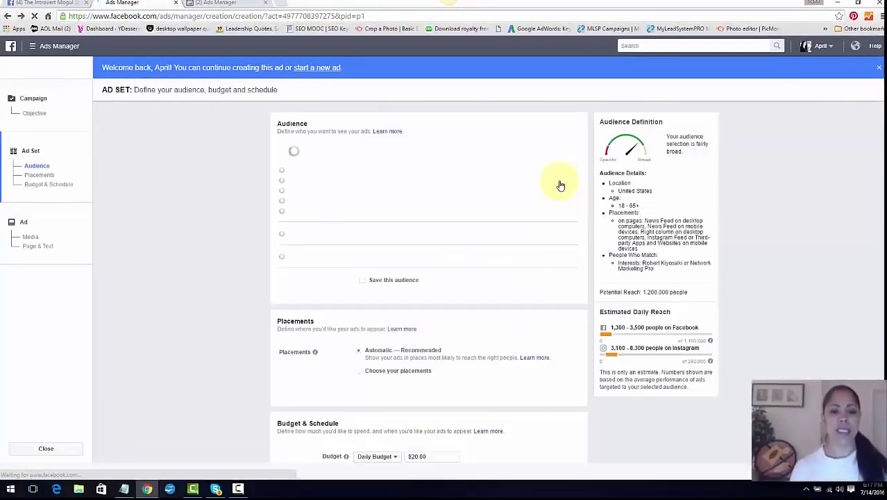
# - Choose the Get video views objective, keep the campaign name Video Views, and continue
pyautogui.click(31, 103)
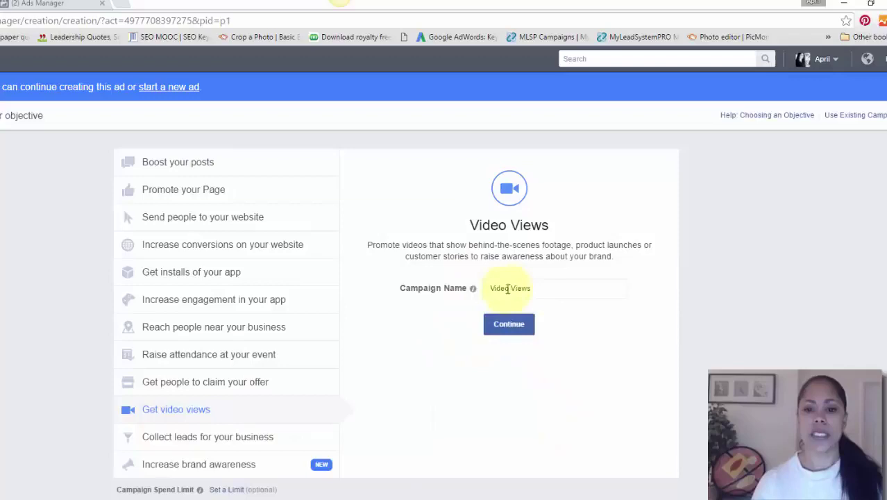
pyautogui.click(517, 332)
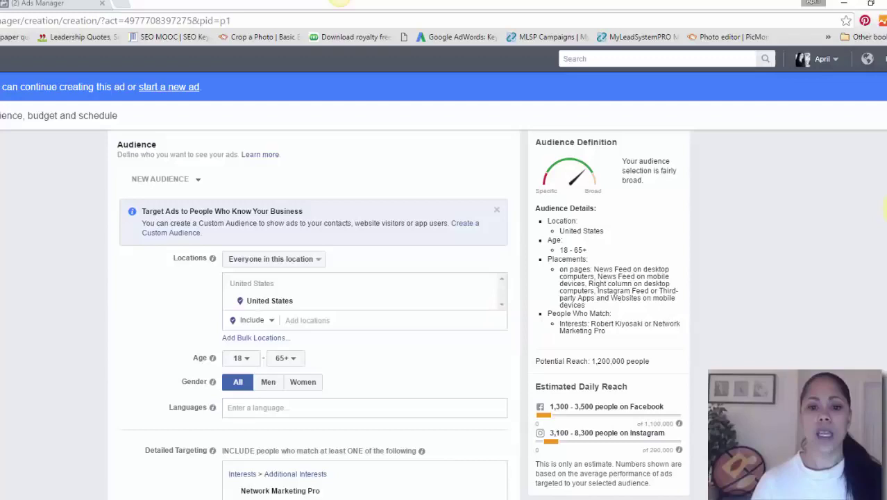
# - Enter 'e' in the audience Languages field and dismiss the language suggestions
pyautogui.scroll(-1, 697, 248)
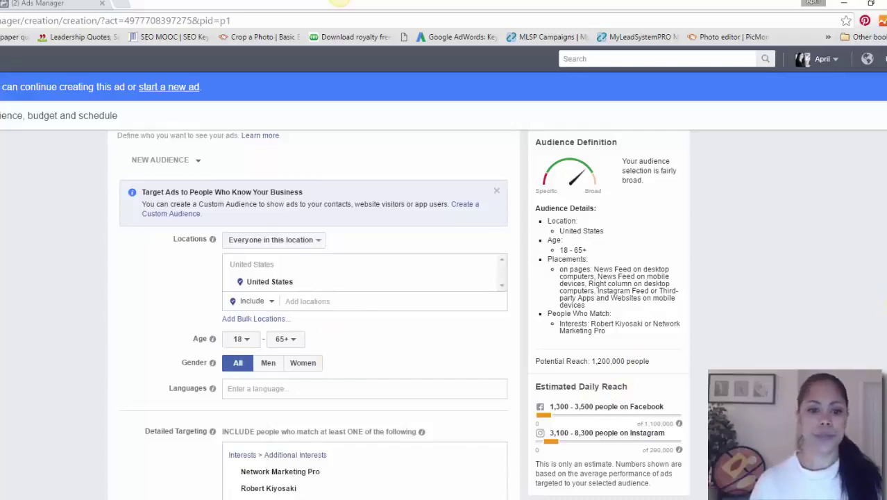
pyautogui.scroll(-1, 406, 450)
pyautogui.click(252, 376)
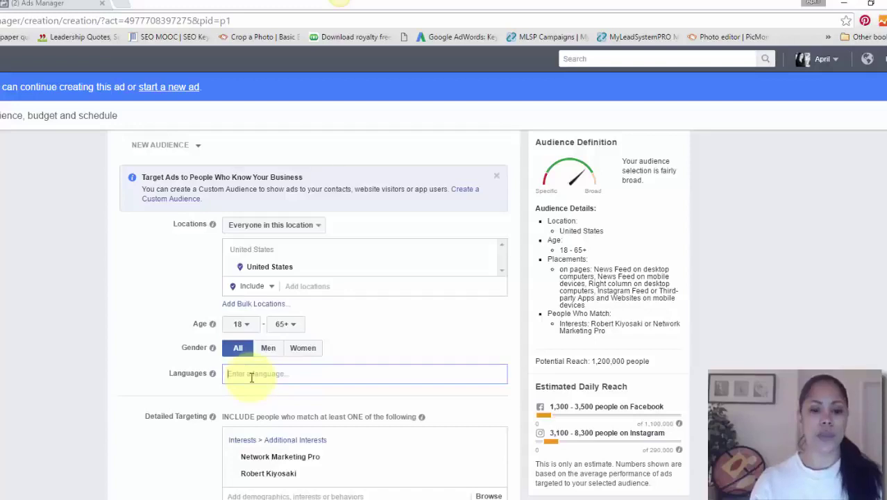
pyautogui.write('e')
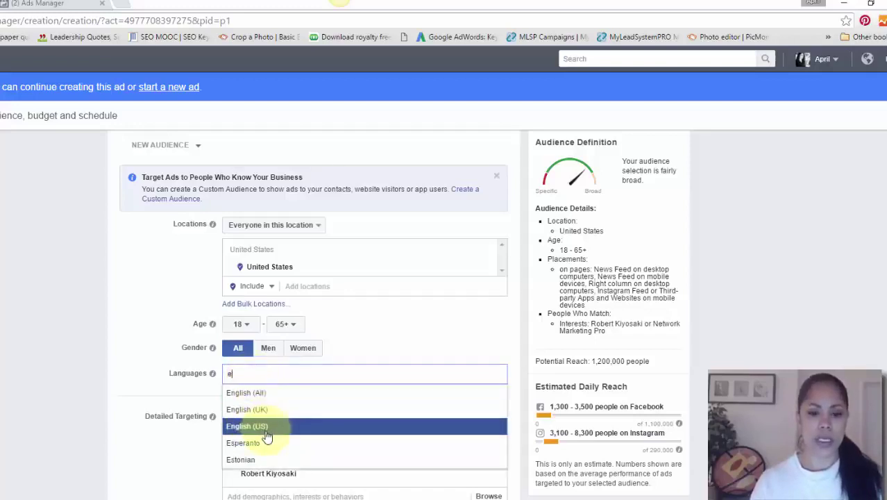
pyautogui.click(141, 437)
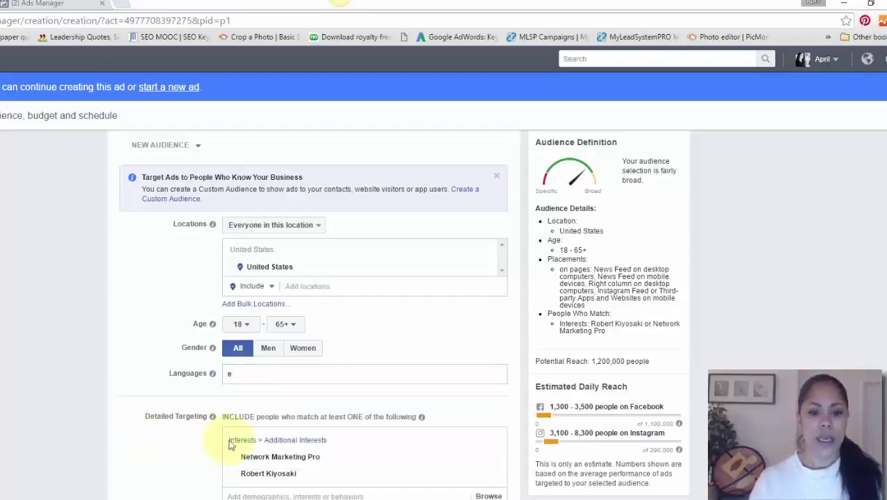
pyautogui.scroll(-1, 353, 468)
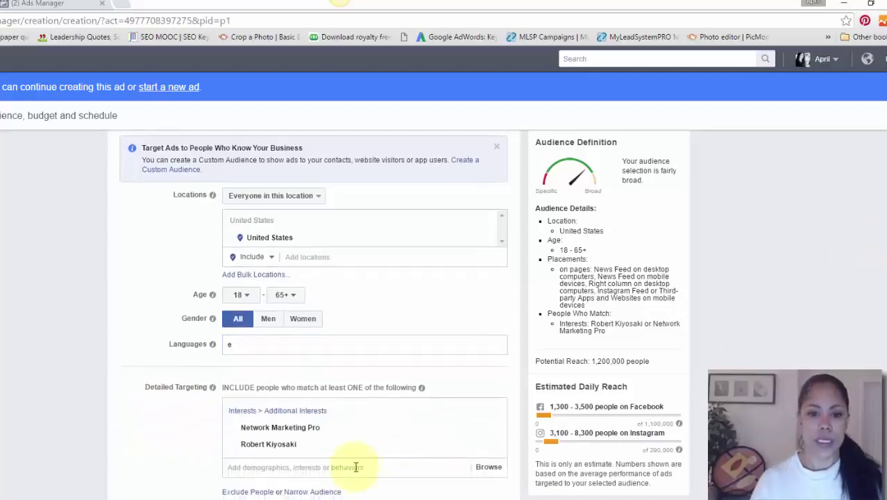
pyautogui.moveTo(492, 444)
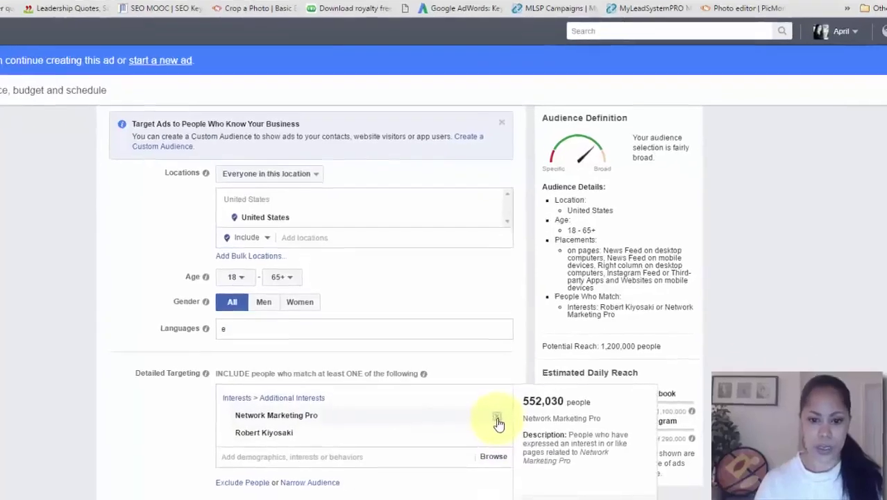
# - Remove both detailed-targeting interests and re-add only Robert Kiyosaki from Recently Used
pyautogui.click(499, 427)
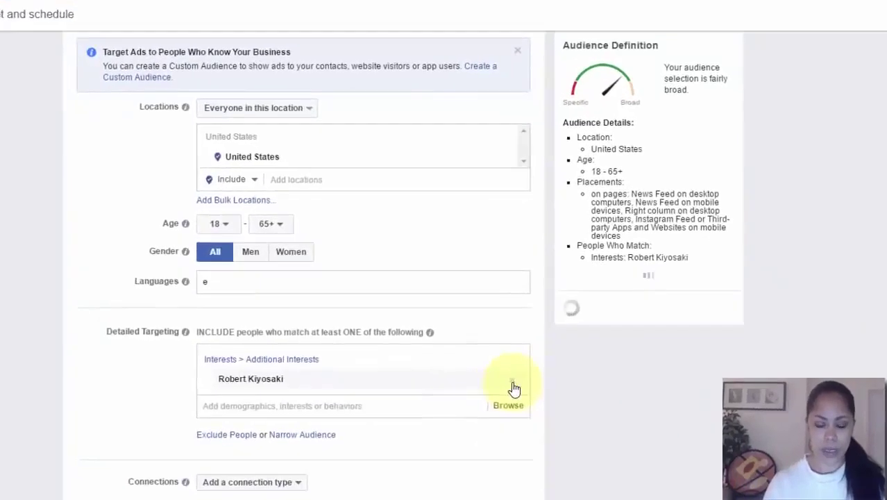
pyautogui.click(522, 356)
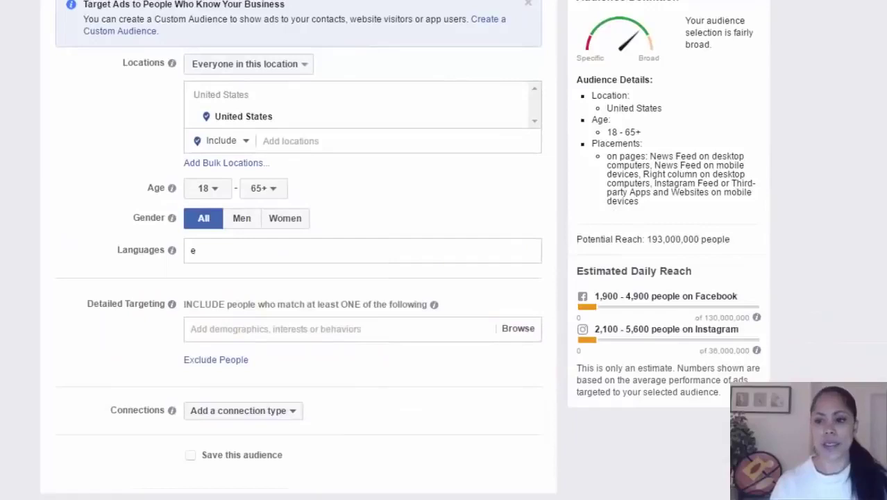
pyautogui.scroll(-2, 298, 250)
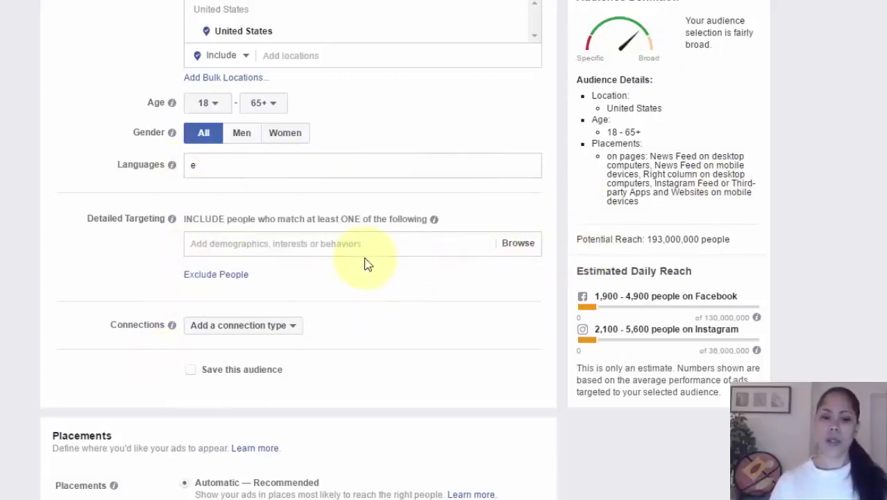
pyautogui.click(259, 245)
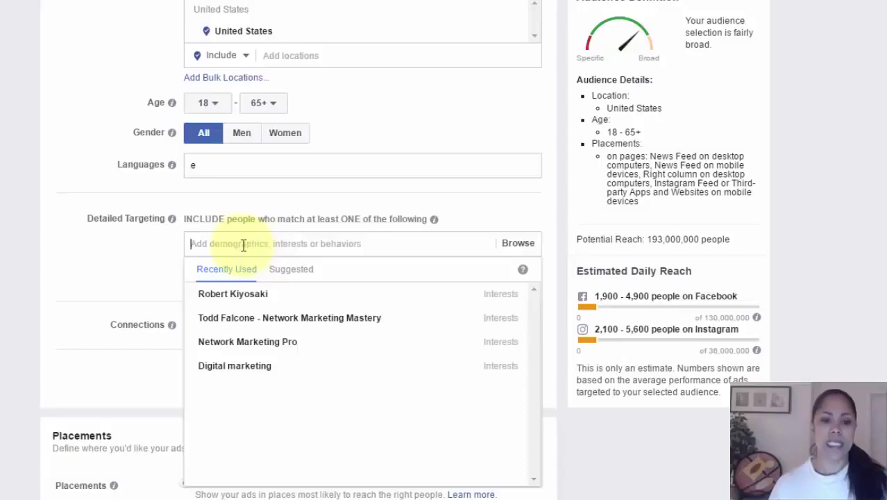
pyautogui.moveTo(260, 376)
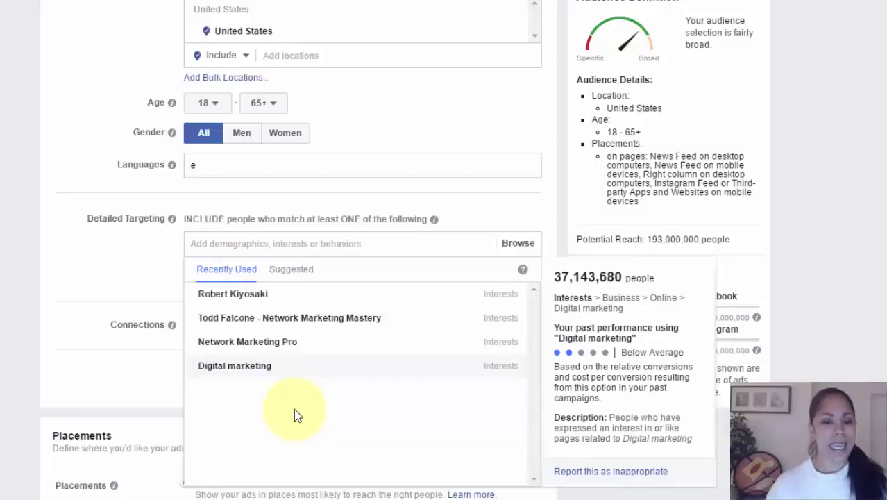
pyautogui.click(212, 293)
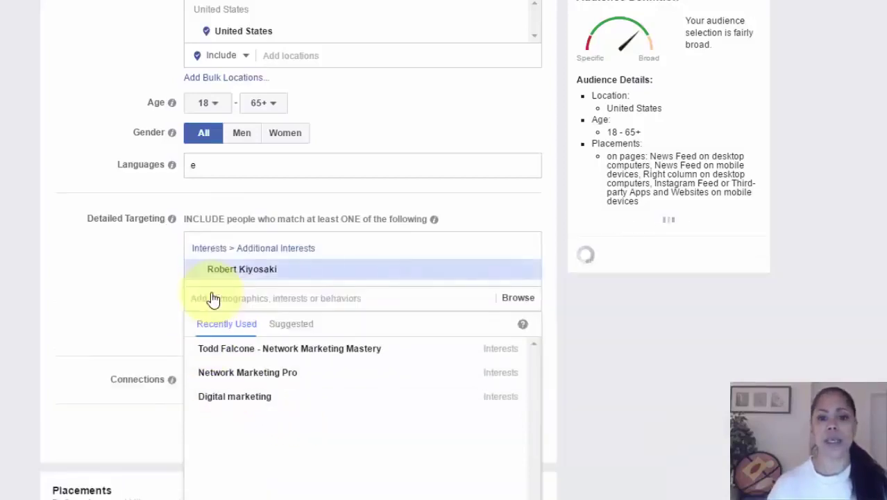
pyautogui.click(136, 297)
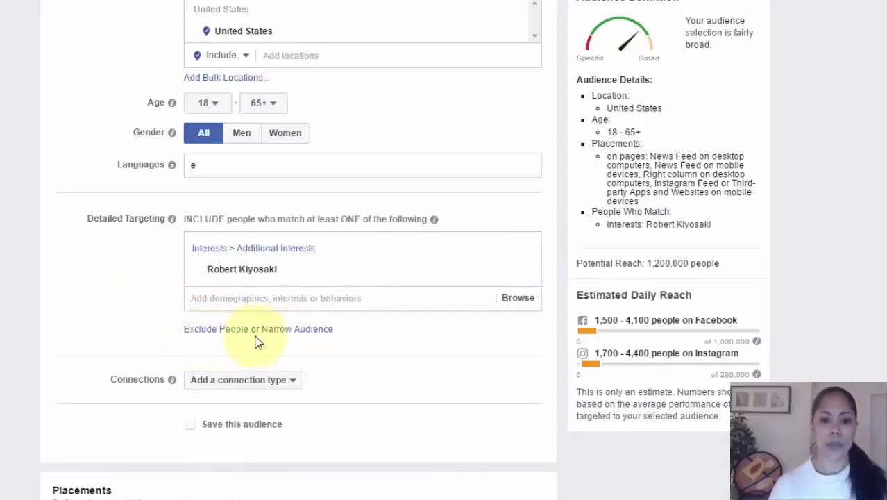
# - Narrow the audience with a must-also-match group requiring the Digital marketing interest
pyautogui.click(315, 330)
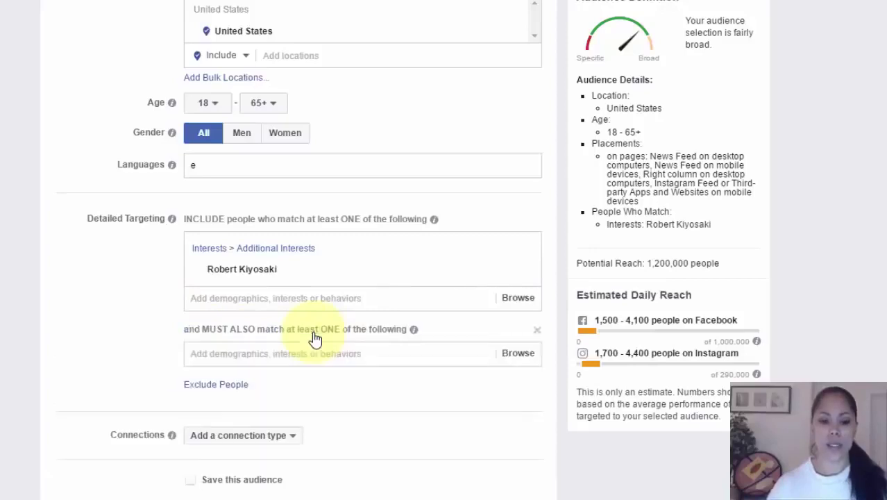
pyautogui.click(242, 351)
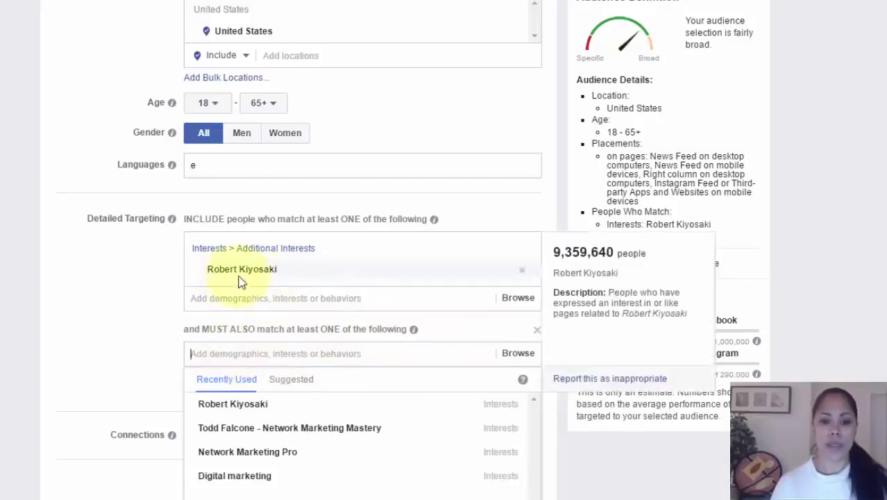
pyautogui.click(241, 477)
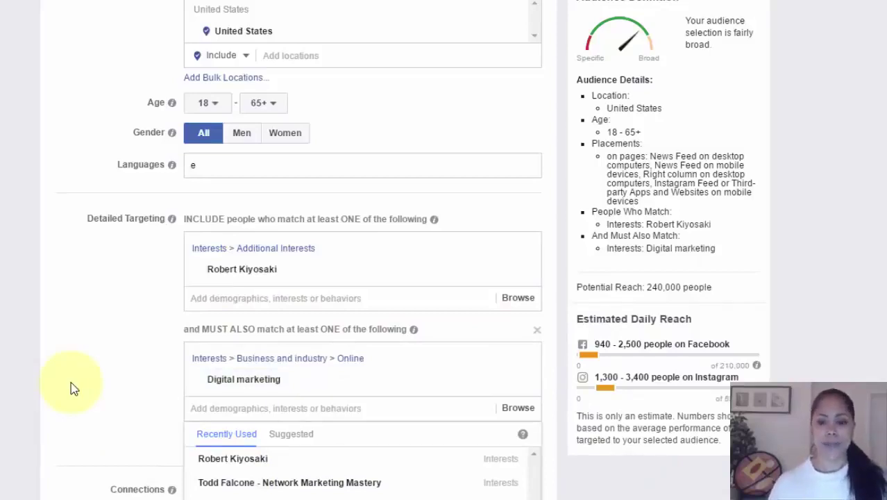
pyautogui.moveTo(250, 388)
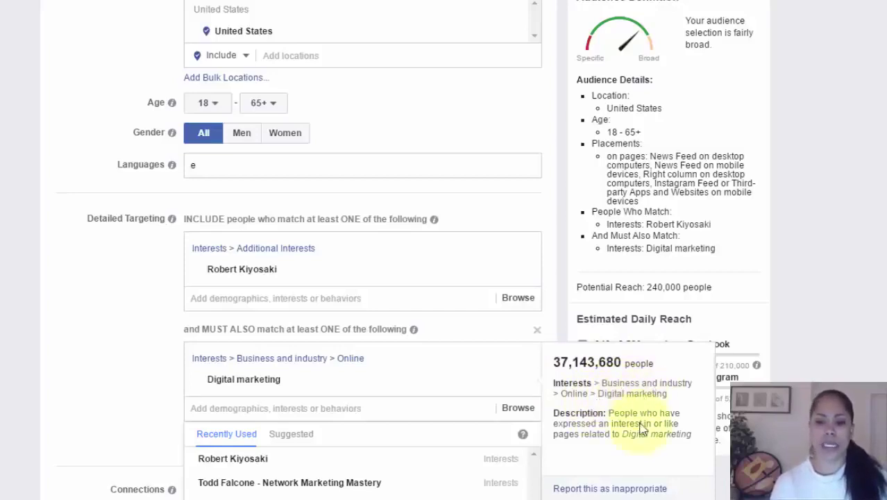
pyautogui.click(115, 365)
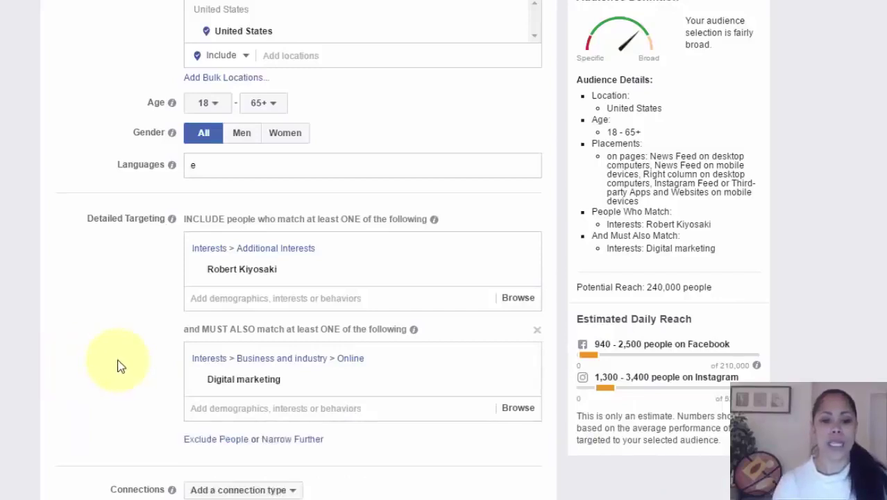
# - Add a third must-also-match group with Todd Falcone - Network Marketing Mastery, dropping reach below 1,000
pyautogui.click(297, 439)
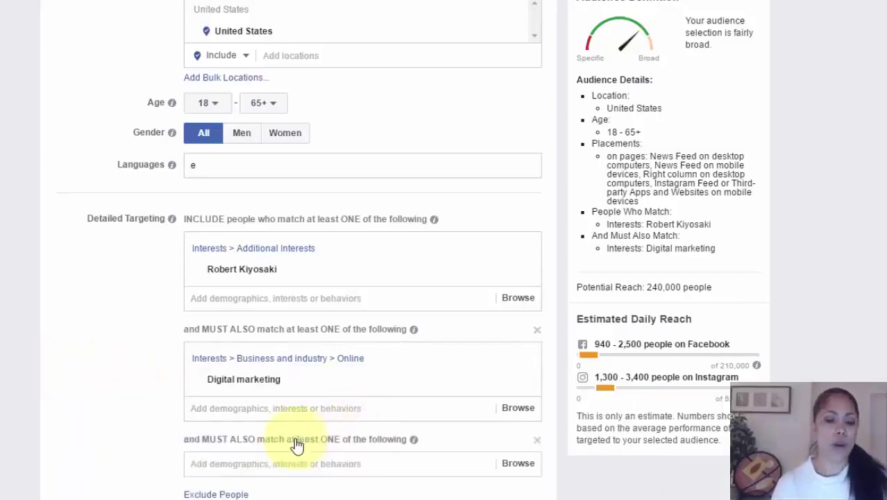
pyautogui.click(231, 464)
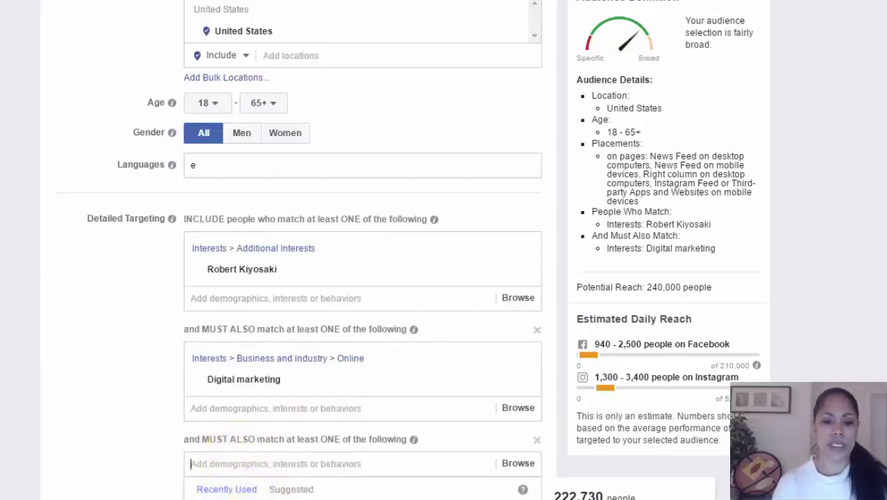
pyautogui.click(277, 494)
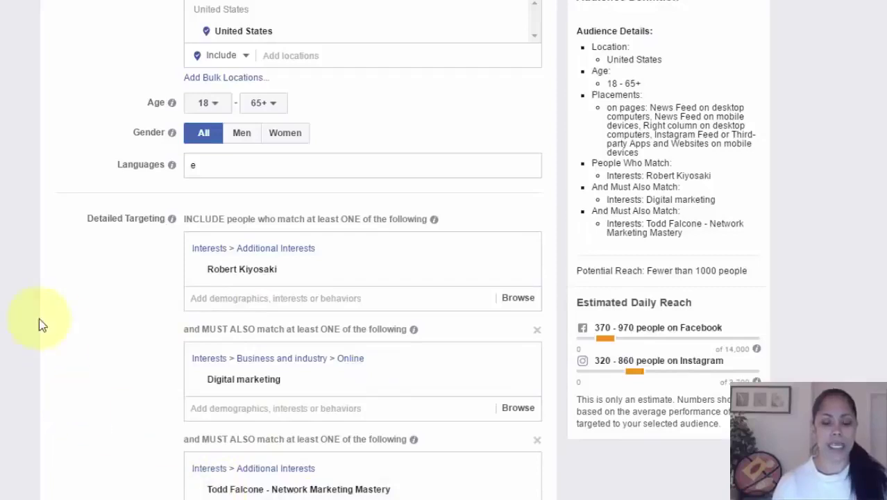
pyautogui.scroll(-3, 291, 191)
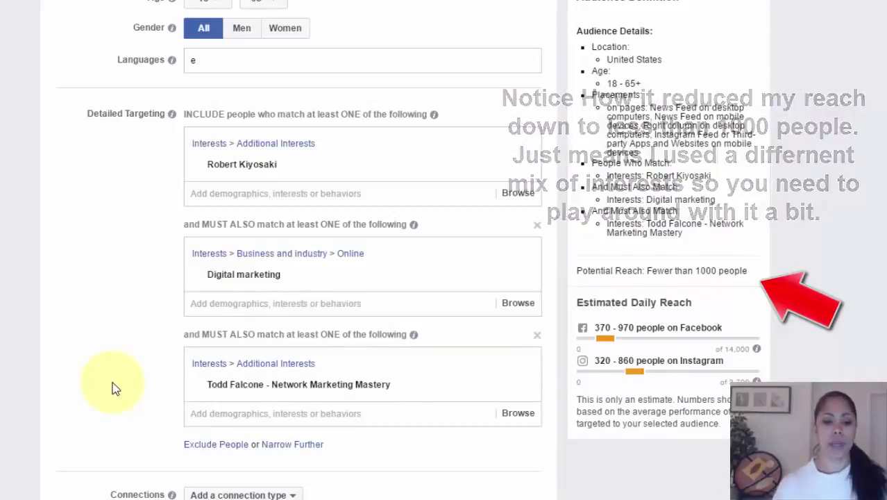
pyautogui.moveTo(325, 389)
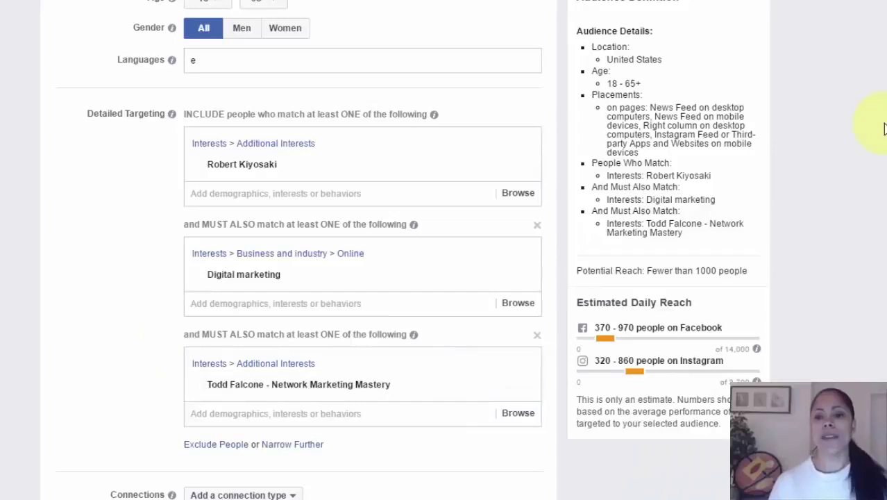
pyautogui.scroll(-1, 299, 249)
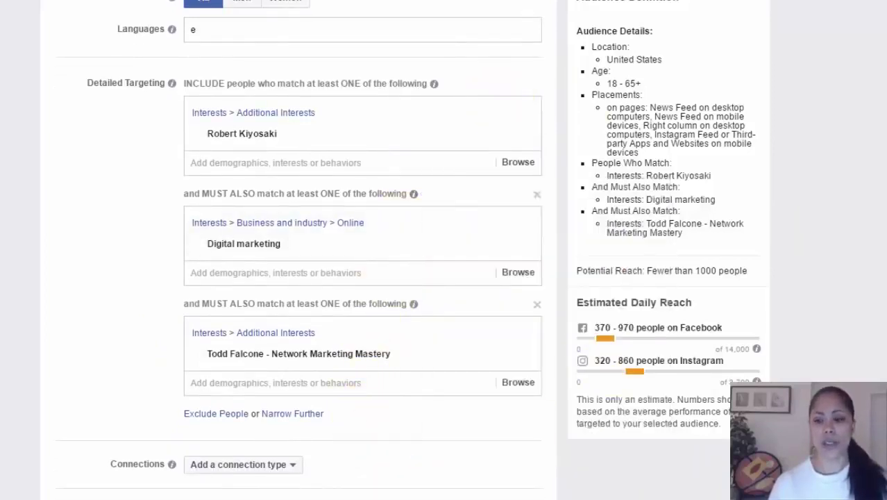
pyautogui.scroll(3, 299, 250)
pyautogui.scroll(-4, 299, 249)
pyautogui.scroll(10, 299, 250)
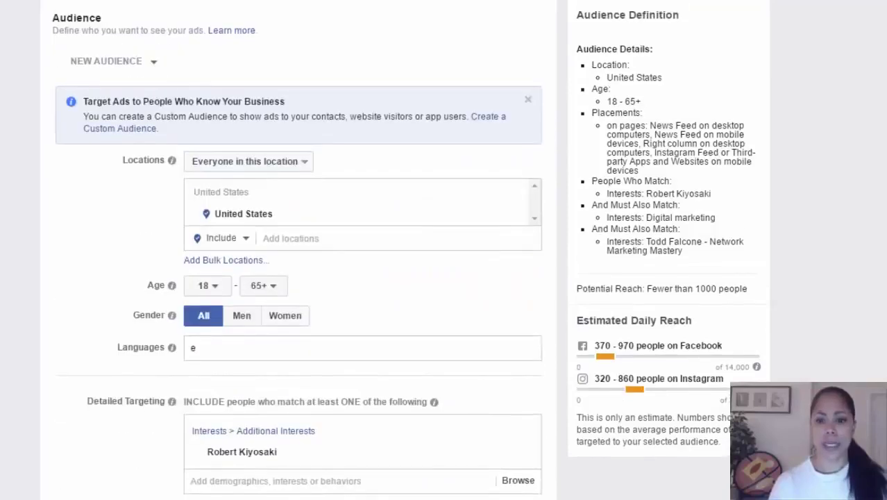
pyautogui.scroll(-6, 300, 250)
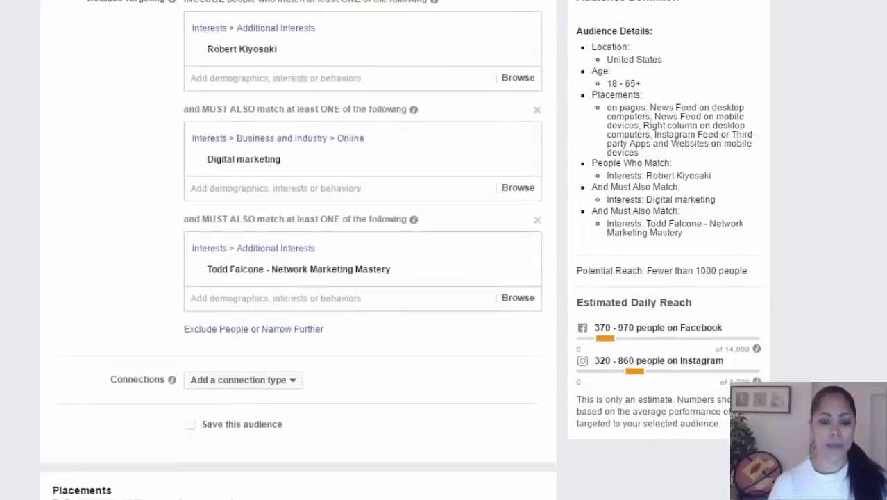
pyautogui.scroll(-2, 299, 250)
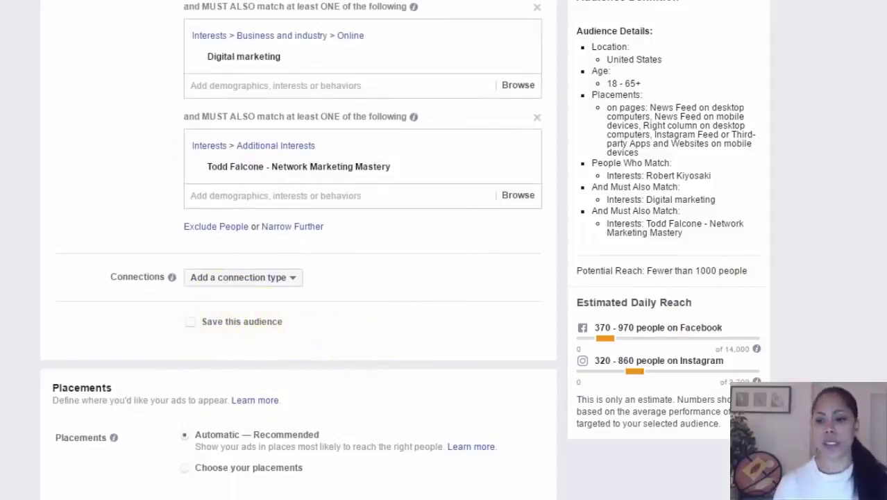
pyautogui.scroll(-2, 298, 238)
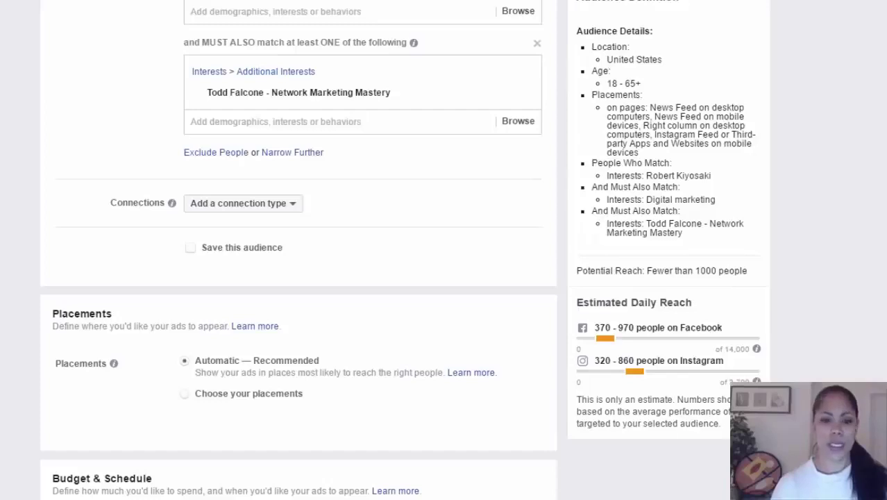
pyautogui.scroll(-3, 358, 287)
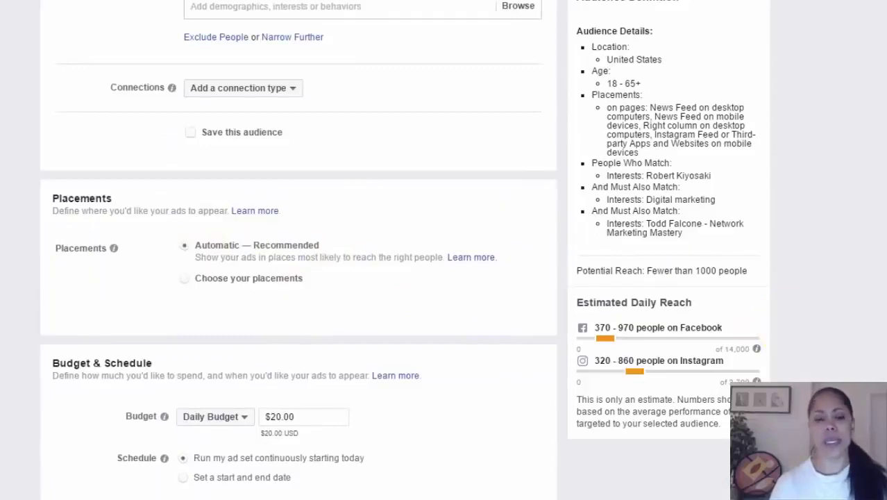
pyautogui.scroll(-1, 299, 249)
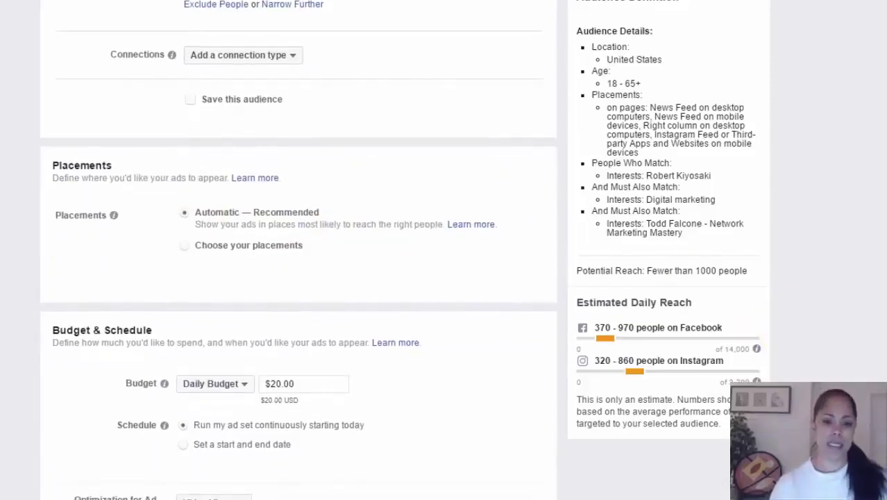
pyautogui.scroll(-1, 299, 250)
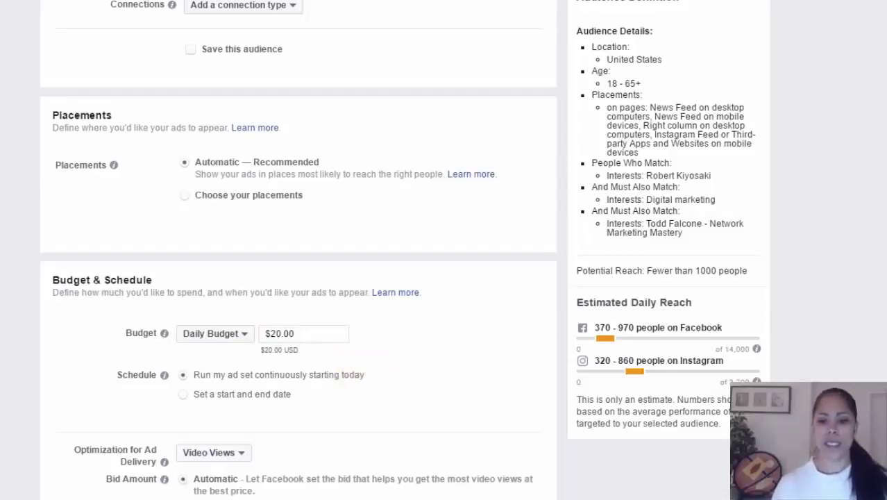
pyautogui.scroll(-4, 298, 250)
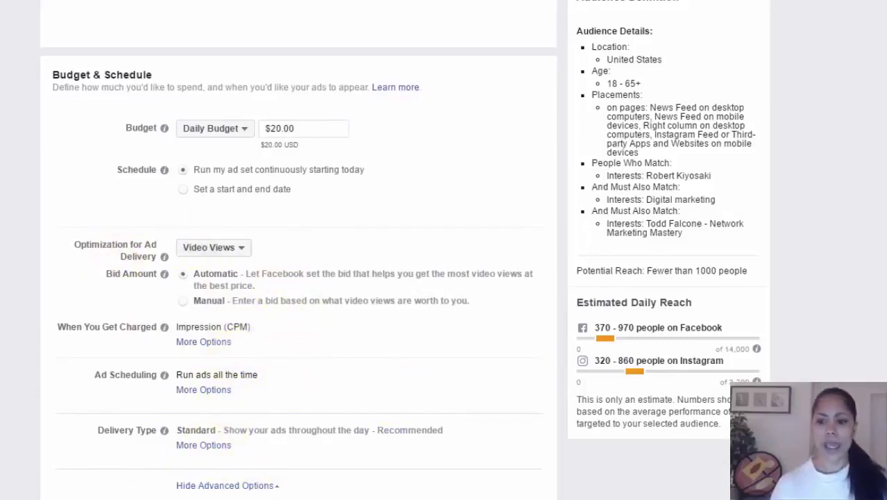
pyautogui.scroll(-1, 298, 255)
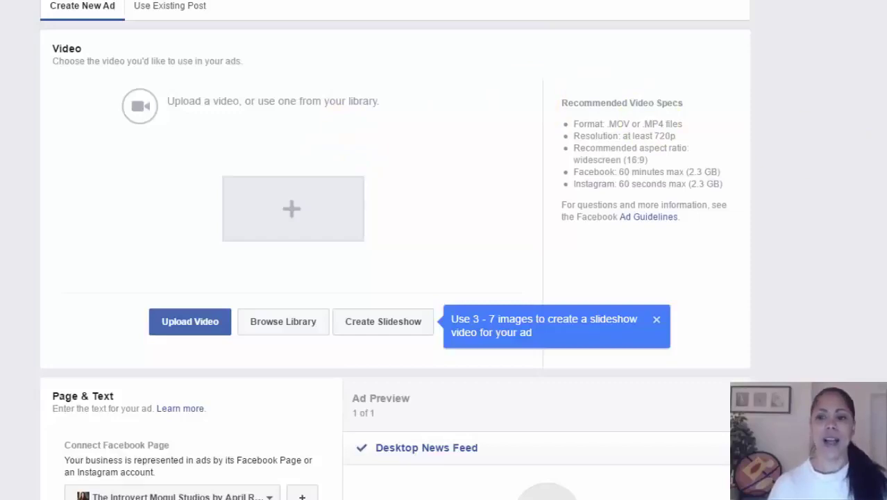
# - Scroll through the Ad step's Video, Page & Text and Ad Preview sections down to Place Order
pyautogui.scroll(-2, 396, 249)
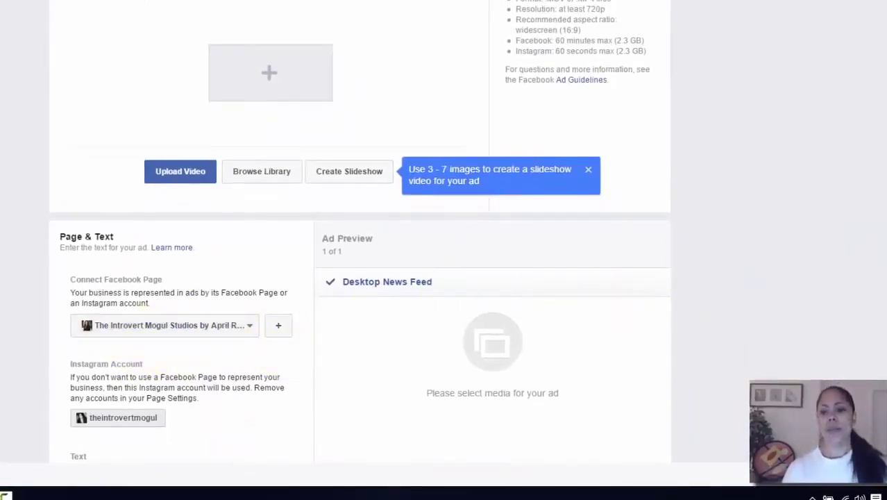
pyautogui.scroll(-1, 711, 209)
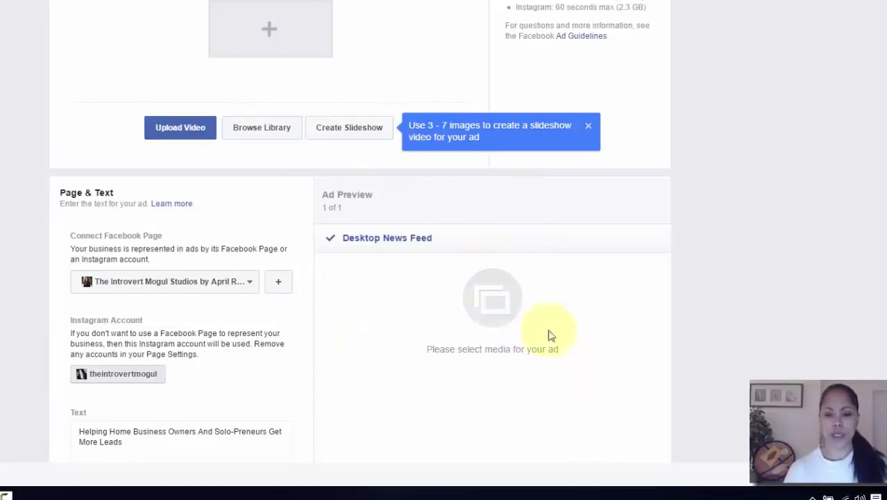
pyautogui.scroll(-5, 359, 227)
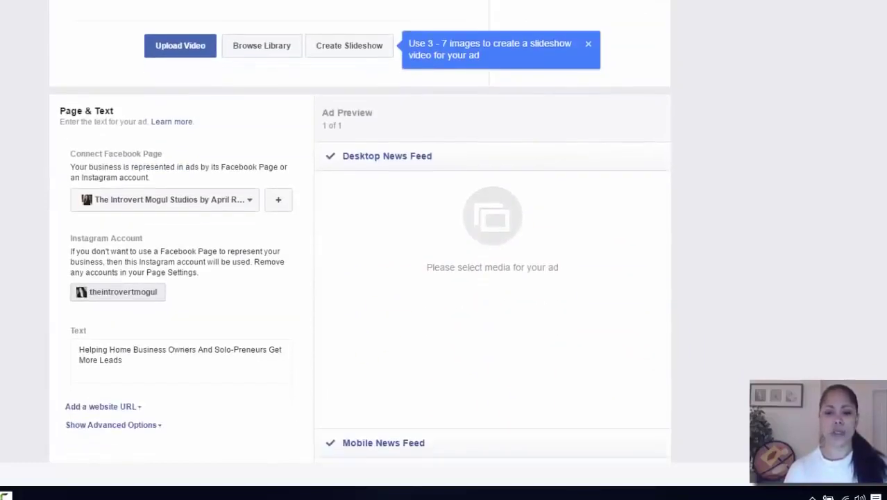
pyautogui.scroll(-2, 360, 226)
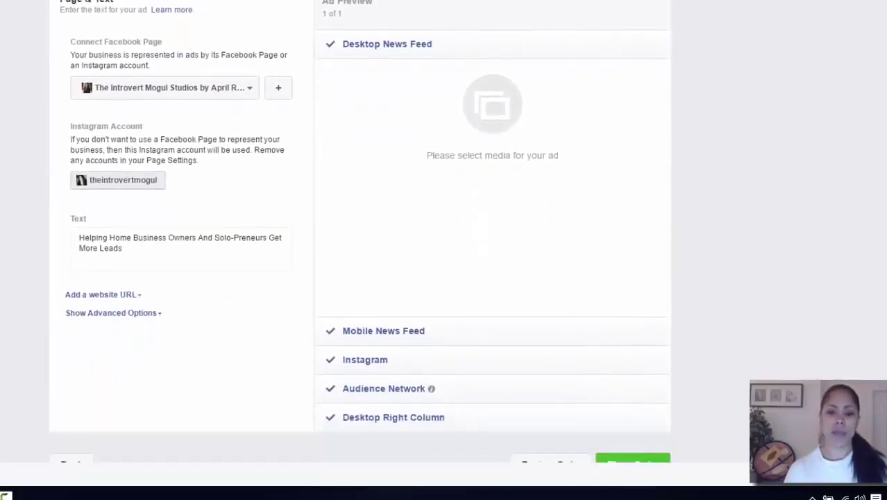
pyautogui.scroll(-1, 359, 226)
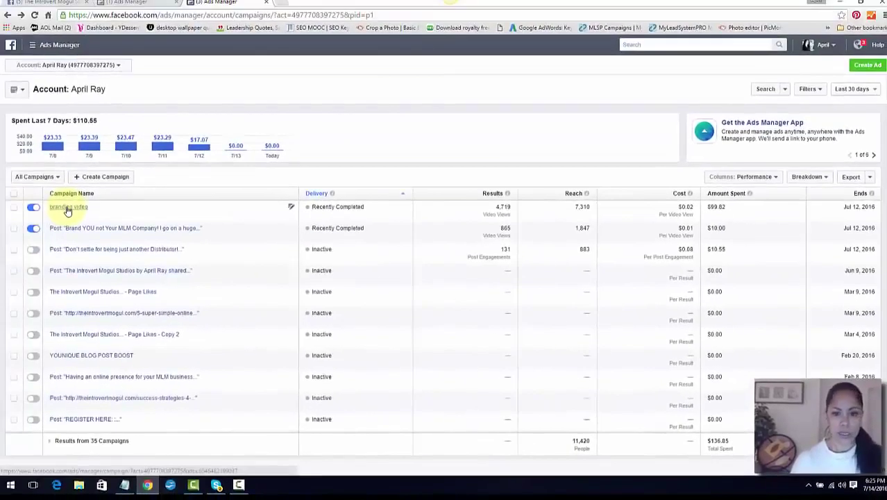
# - Open the 'branding video' campaign to see its 4,719 video views and $99.82 spent
pyautogui.click(67, 209)
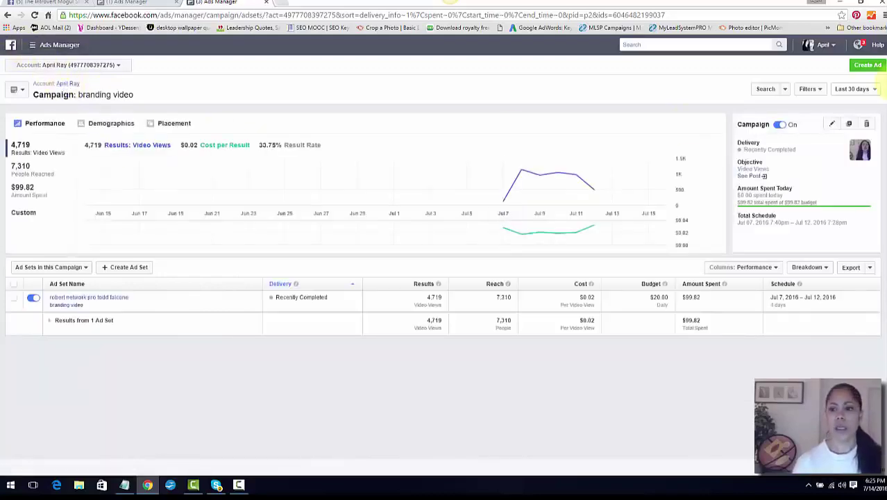
pyautogui.moveTo(465, 183)
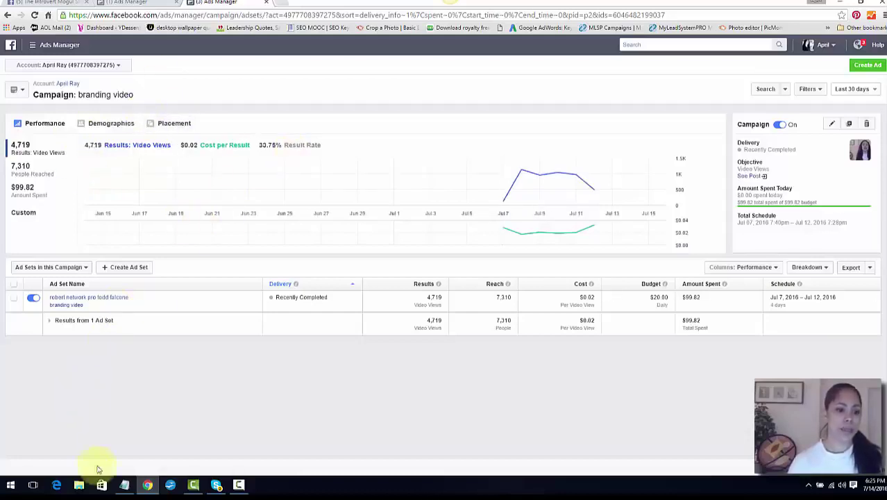
# - Switch to the business's Facebook page tab and go to the Home feed
pyautogui.click(80, 485)
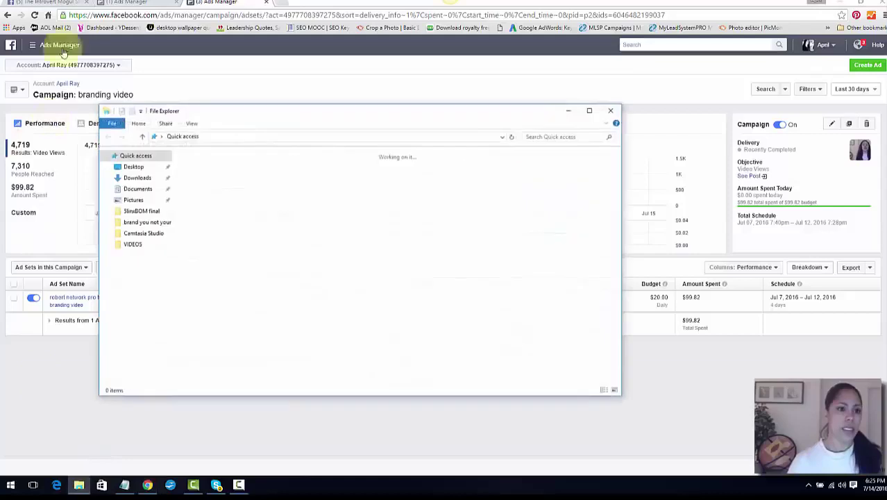
pyautogui.click(123, 4)
pyautogui.click(43, 3)
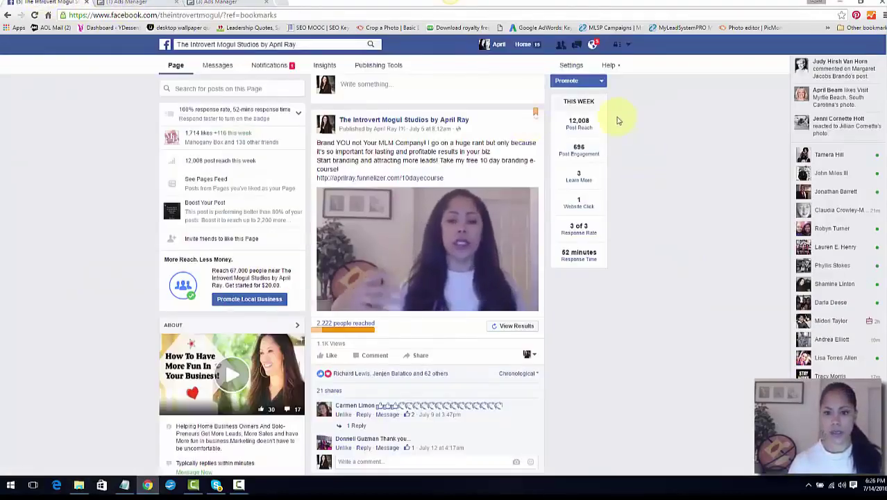
pyautogui.click(517, 49)
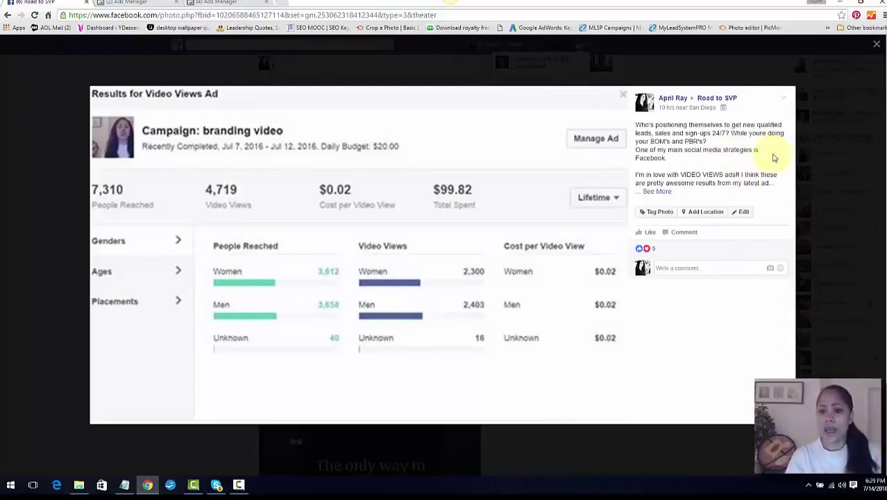
# - Expand the results post's caption with See More, then close the photo viewer
pyautogui.click(659, 191)
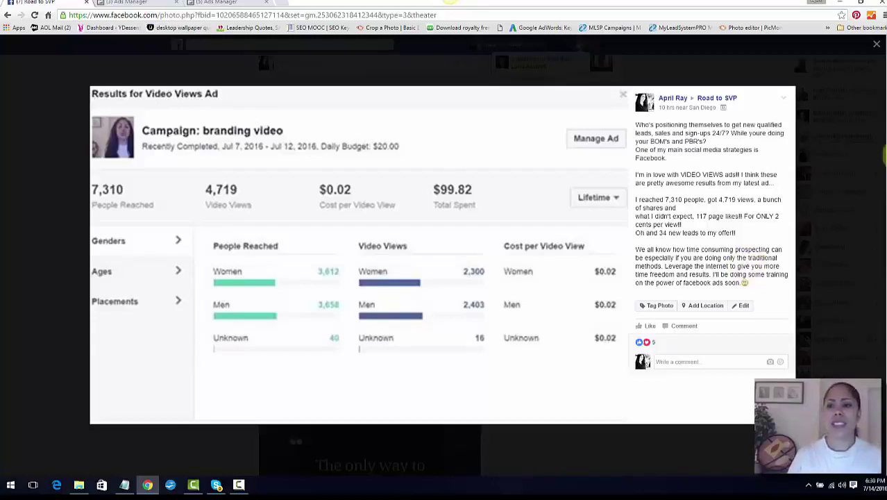
pyautogui.click(876, 45)
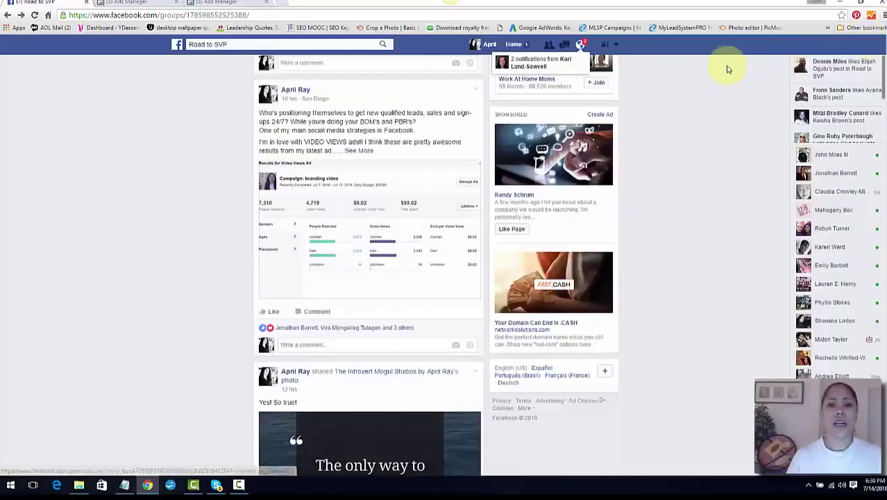
# - Return to the Ads Manager tab holding the unfinished ad's Page & Text step
pyautogui.click(130, 4)
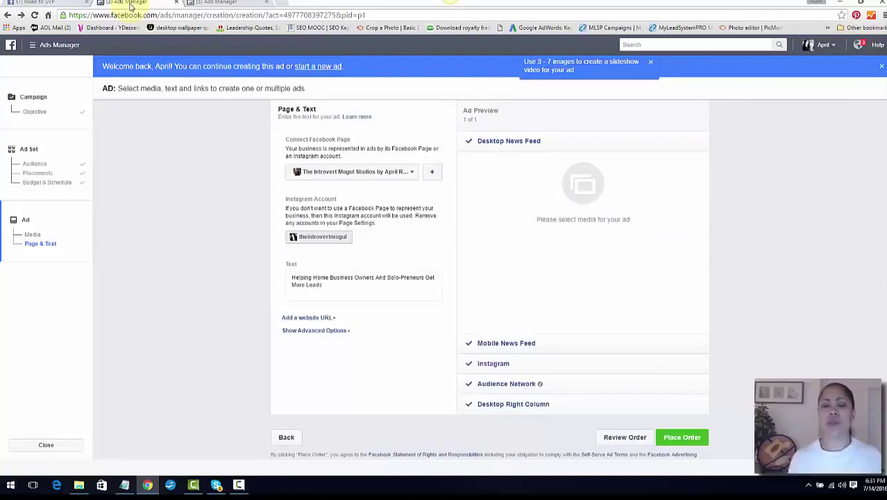